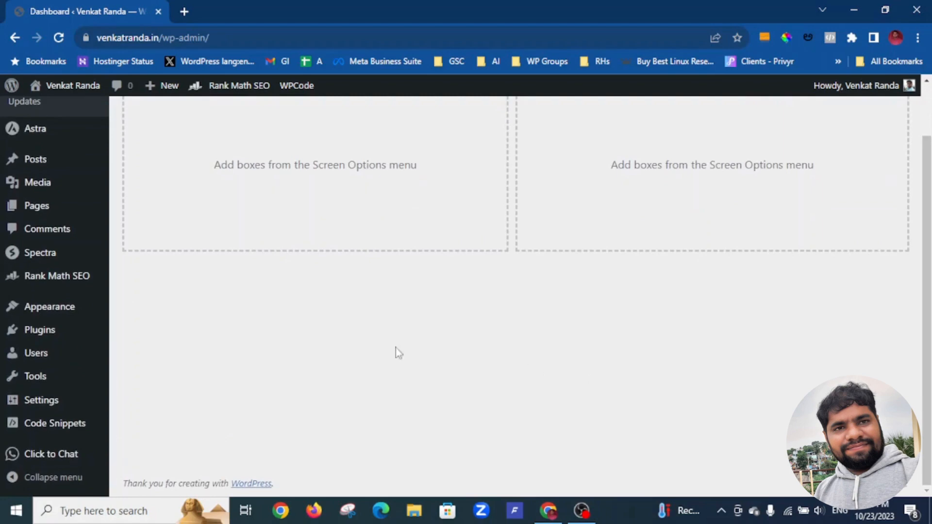
# Search the plugin directory for "updraft" and install the UpdraftPlus WordPress Backup & Migration Plugin
pyautogui.moveTo(73, 330)
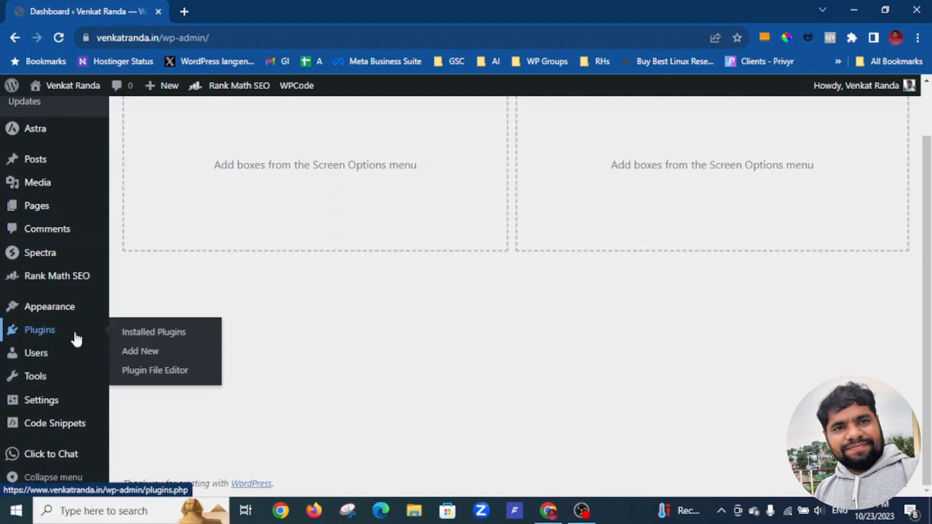
pyautogui.click(144, 358)
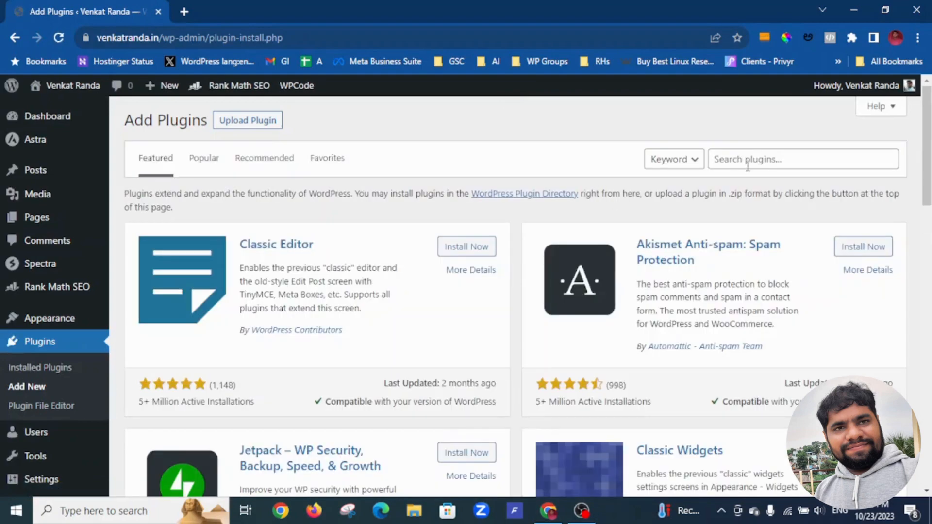
pyautogui.click(743, 162)
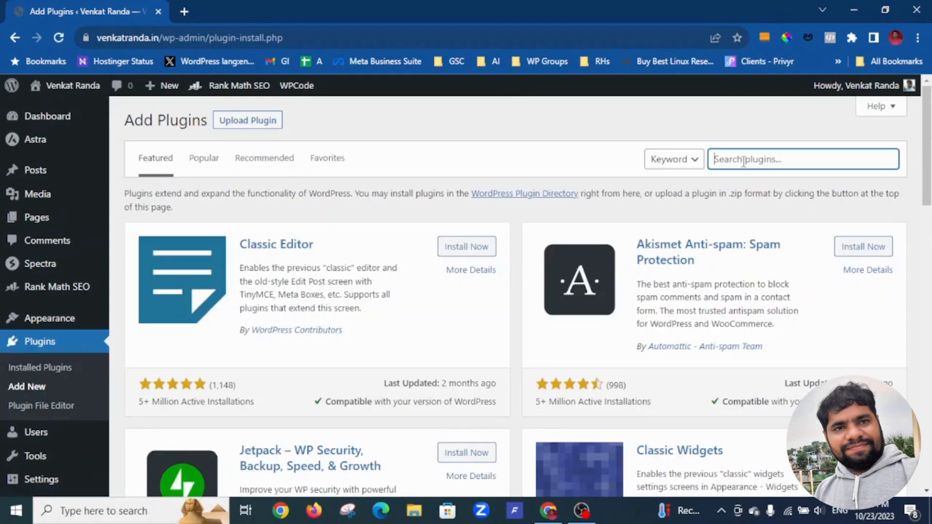
pyautogui.write('updraft')
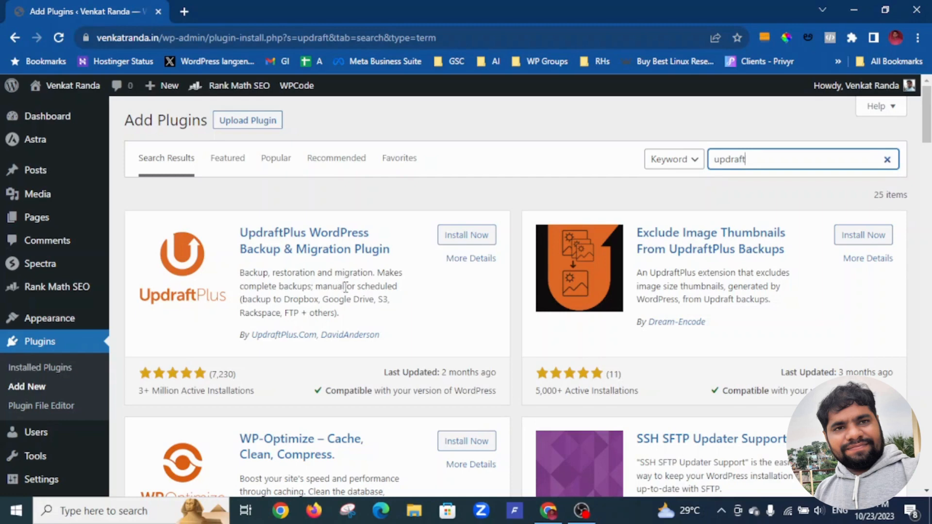
pyautogui.click(475, 239)
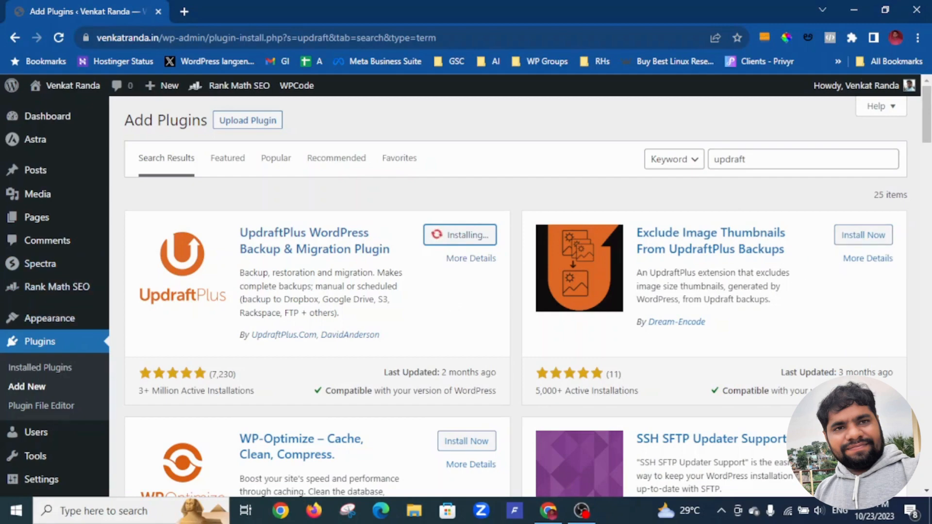
pyautogui.scroll(-10, 889, 349)
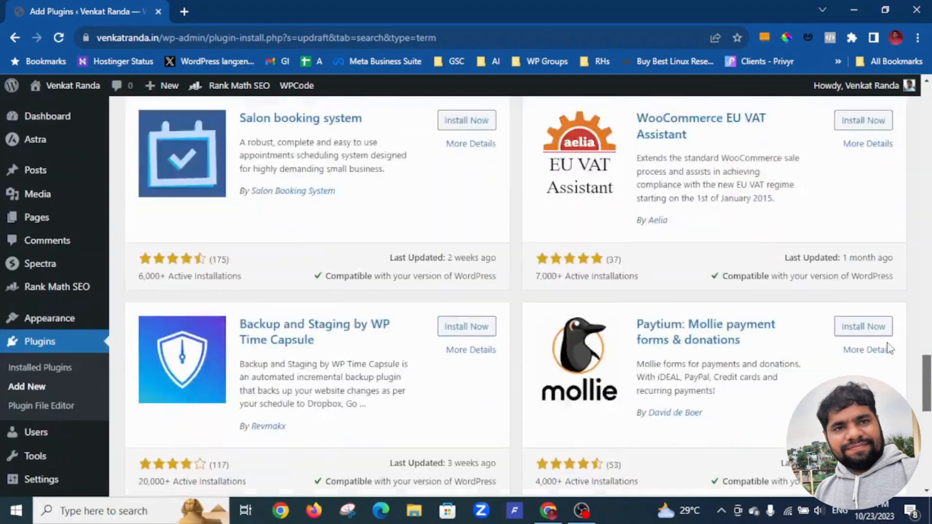
pyautogui.scroll(10, 890, 349)
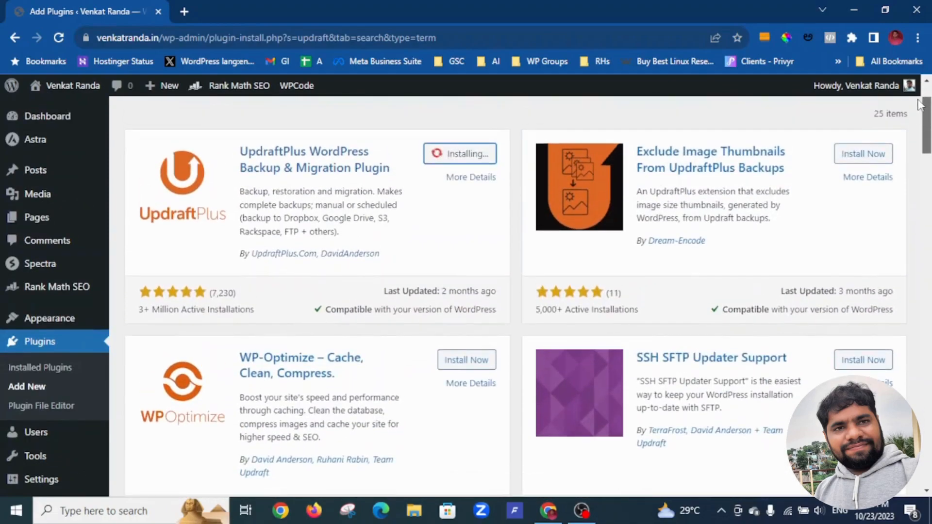
pyautogui.scroll(2, 919, 104)
pyautogui.scroll(-4, 364, 238)
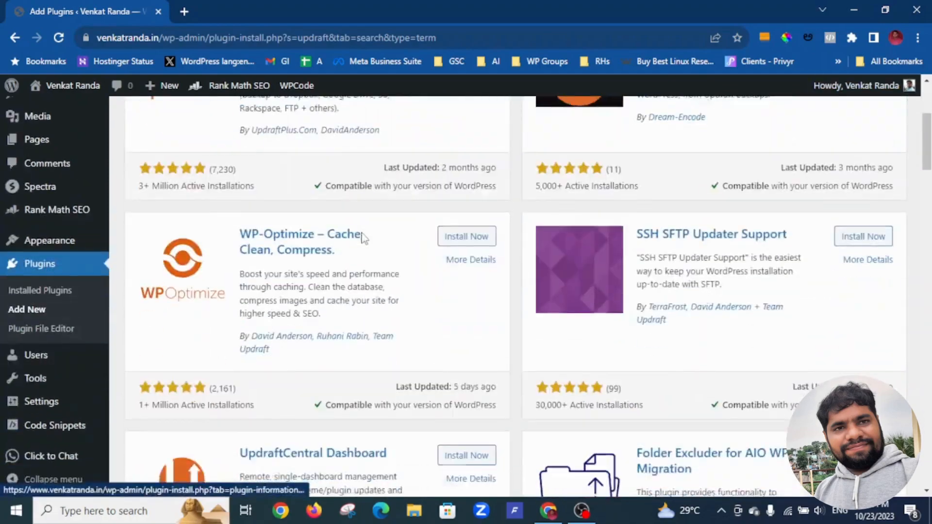
pyautogui.scroll(4, 364, 238)
pyautogui.scroll(-2, 364, 231)
pyautogui.scroll(2, 364, 231)
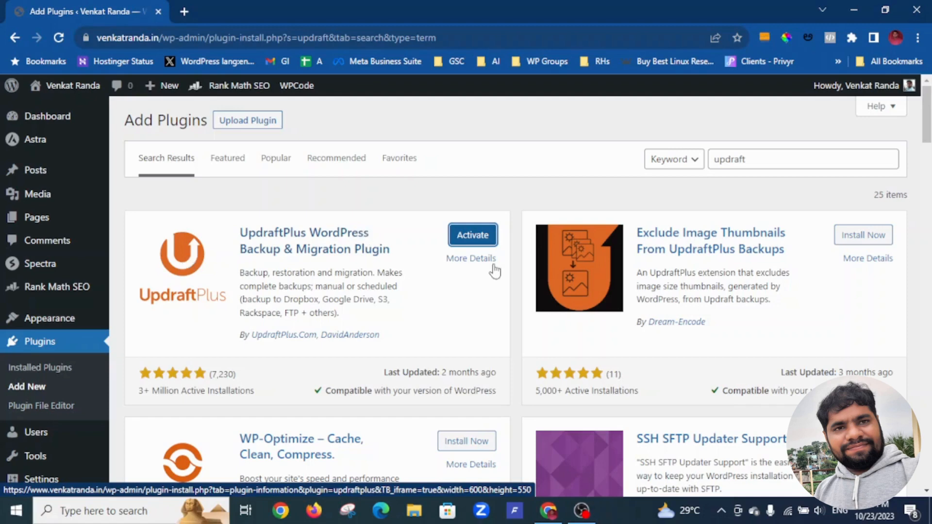
# Activate the UpdraftPlus plugin and dismiss its welcome pop-up
pyautogui.click(473, 236)
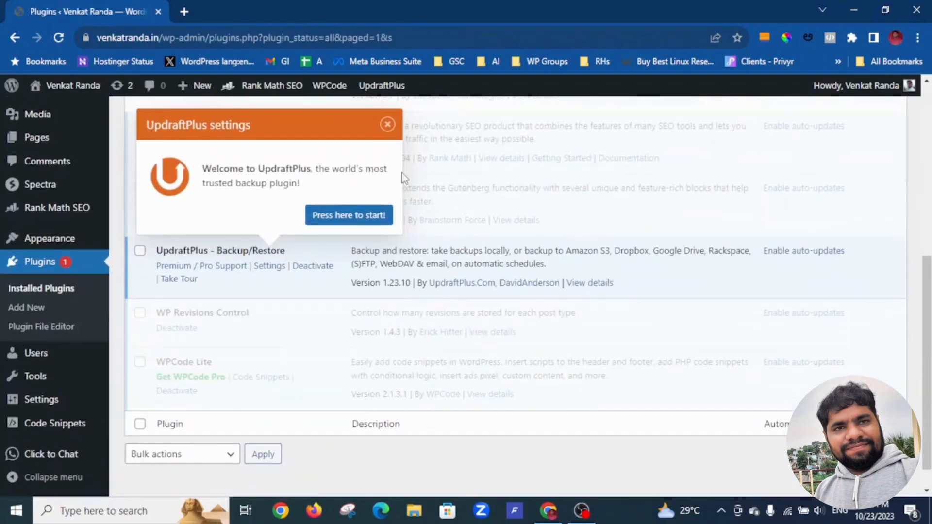
pyautogui.click(386, 126)
# Open the UpdraftPlus Backups page and dismiss the welcome and LiteSpeed notices
pyautogui.moveTo(28, 420)
pyautogui.moveTo(27, 399)
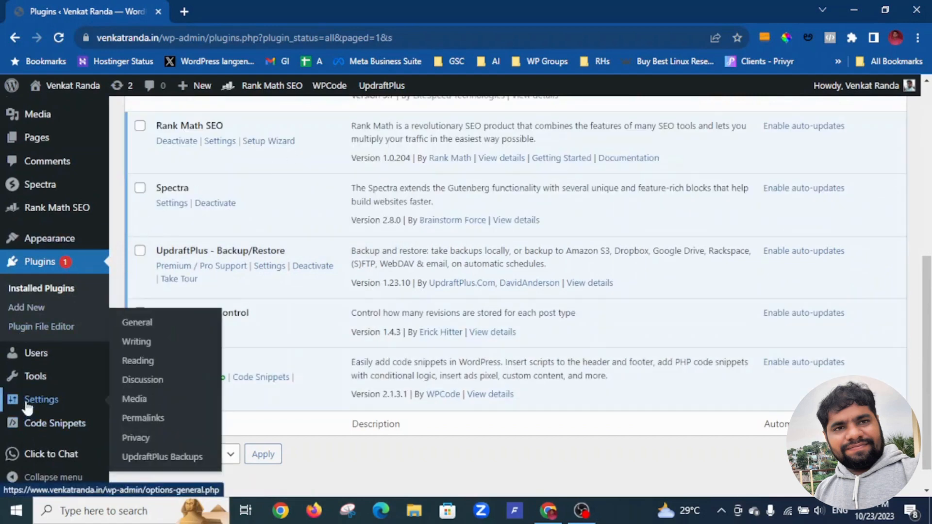
pyautogui.click(163, 459)
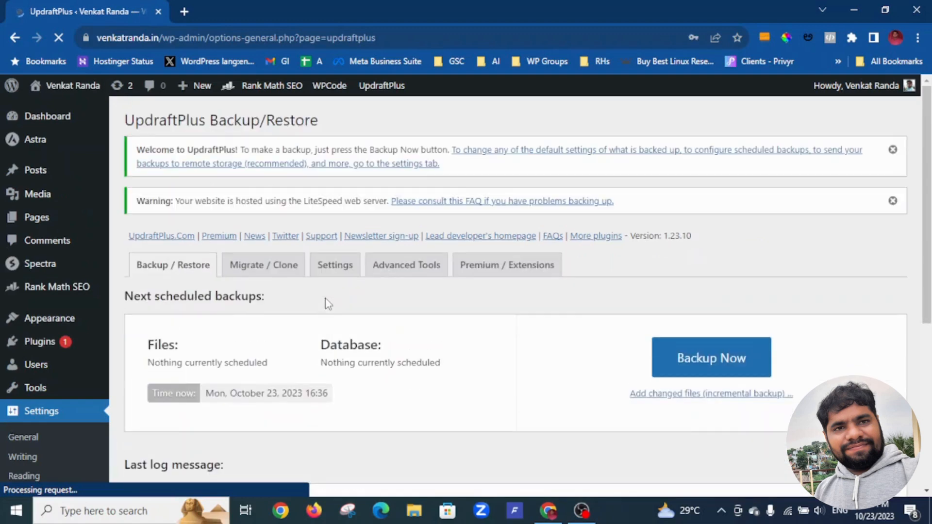
pyautogui.click(893, 151)
pyautogui.click(893, 151)
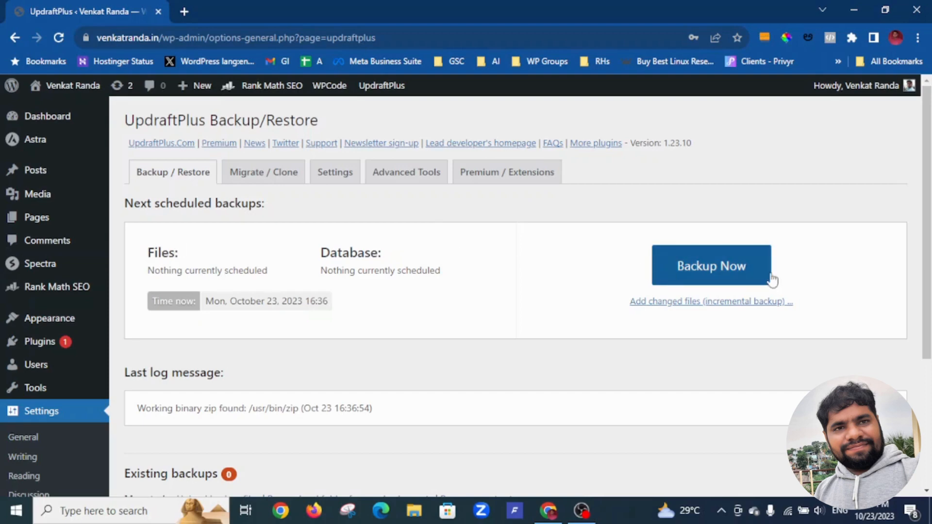
# Start a new backup including the database and files, allowing it to be deleted only manually
pyautogui.click(753, 275)
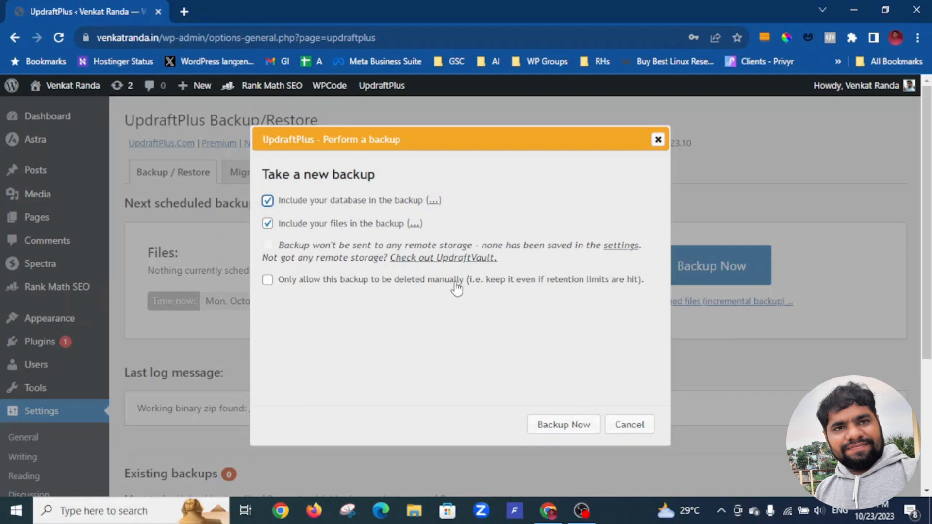
pyautogui.click(268, 281)
pyautogui.click(579, 428)
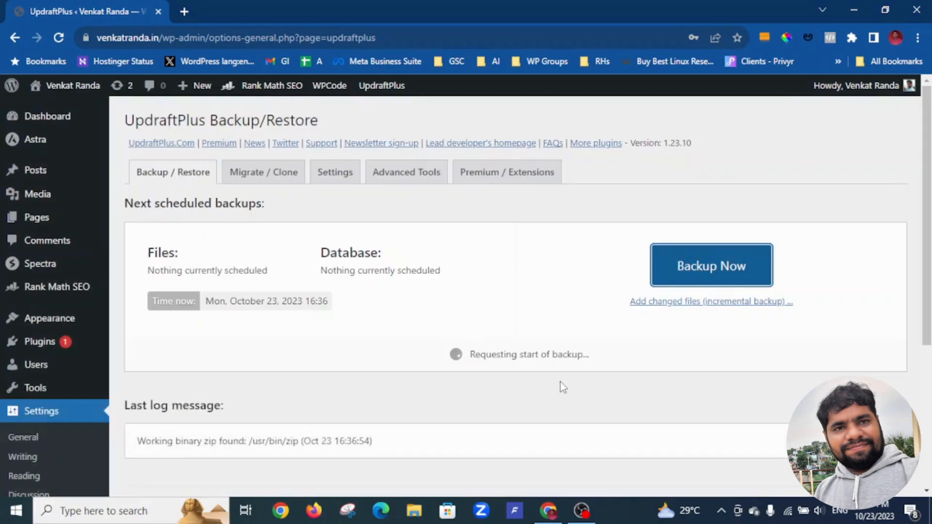
# Monitor the running backup's progress and log message until it finishes, and close the completion message
pyautogui.scroll(-5, 560, 382)
pyautogui.scroll(3, 565, 398)
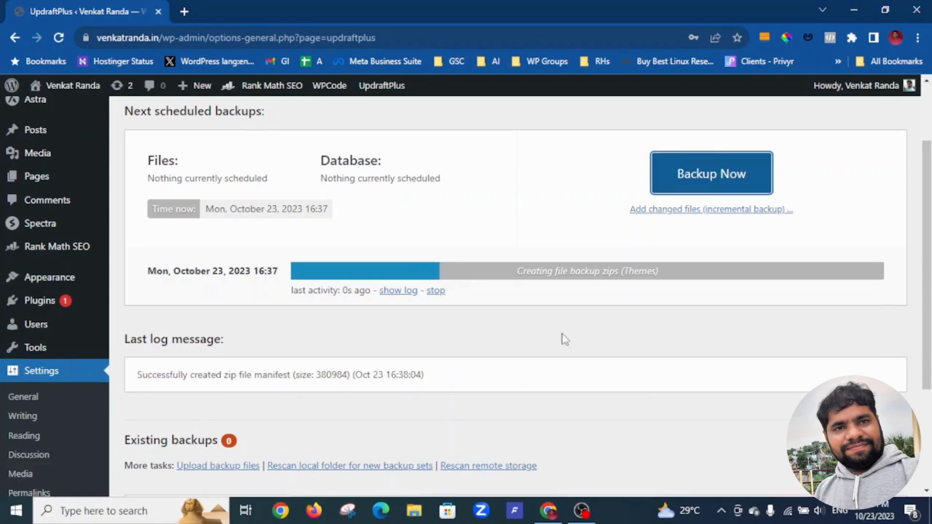
pyautogui.scroll(-3, 563, 340)
pyautogui.scroll(5, 563, 340)
pyautogui.scroll(-1, 563, 340)
pyautogui.scroll(-3, 565, 348)
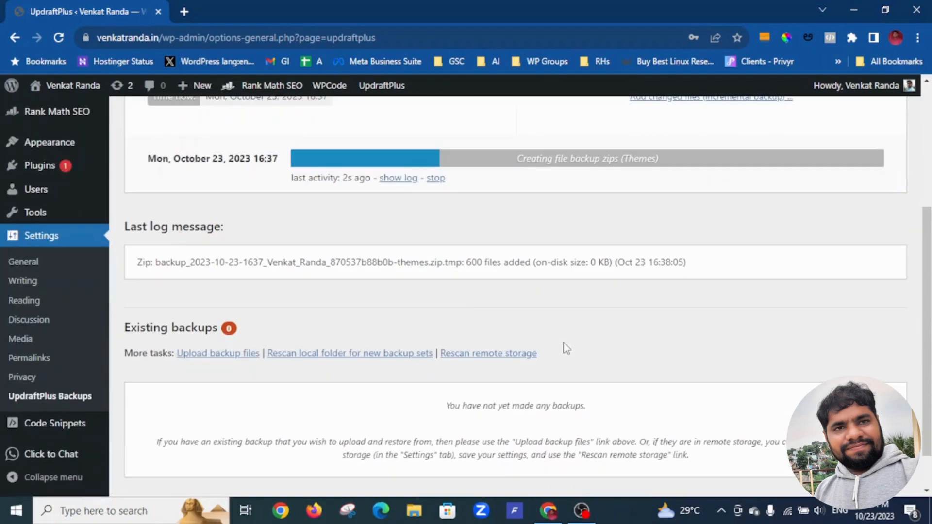
pyautogui.scroll(4, 566, 348)
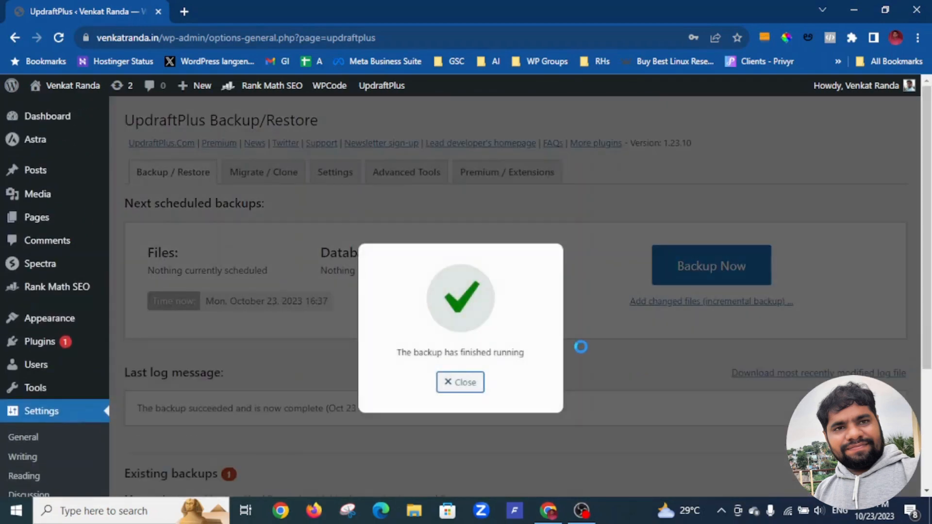
pyautogui.click(465, 383)
# View the download options for the database part of the Oct 23, 2023 16:37 backup and close them
pyautogui.scroll(-3, 544, 371)
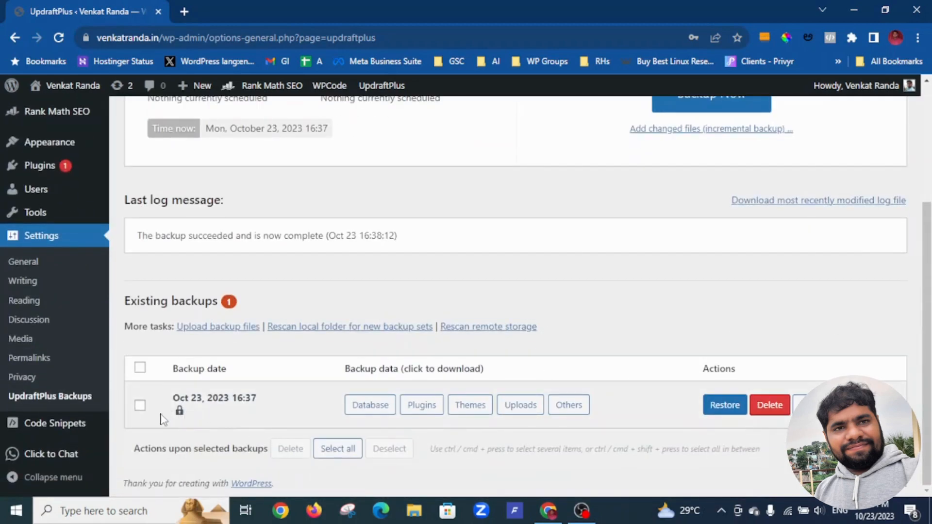
pyautogui.moveTo(180, 413)
pyautogui.click(364, 406)
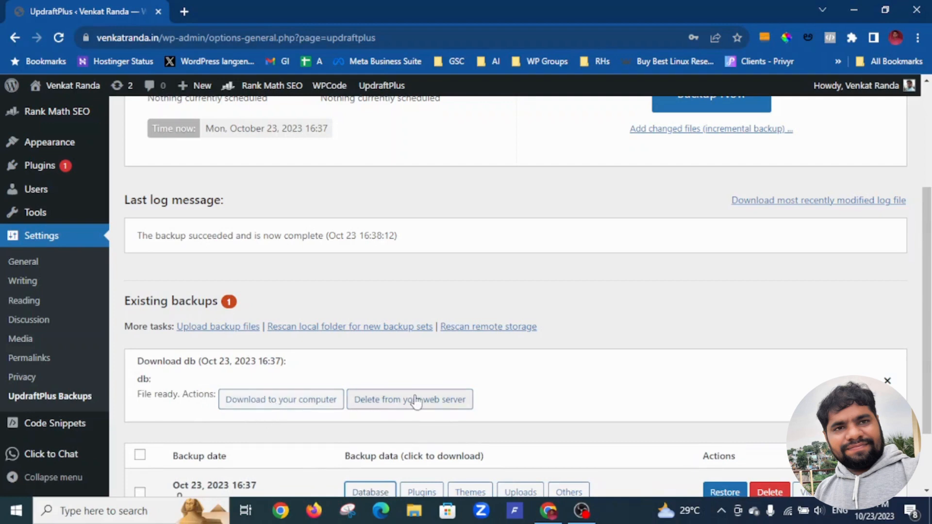
pyautogui.click(887, 381)
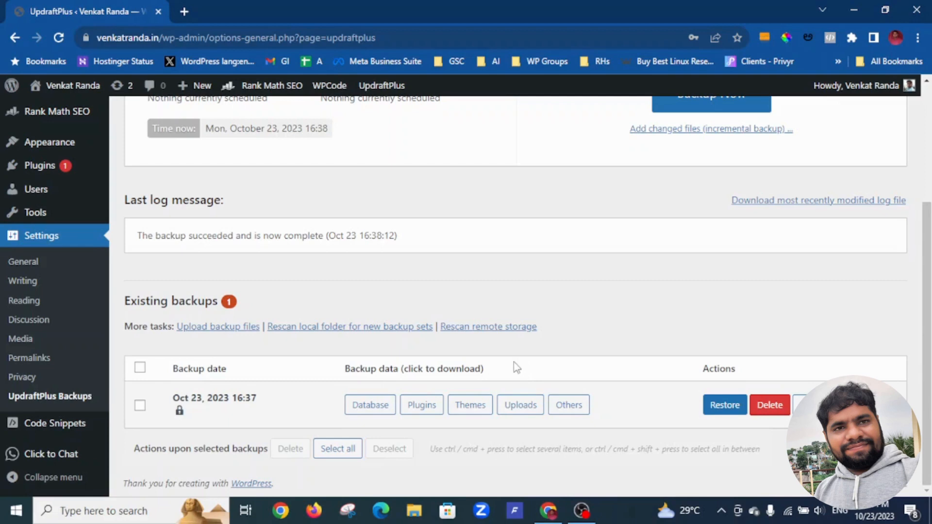
# Show the area for uploading backup files under Existing backups and examine it
pyautogui.click(221, 330)
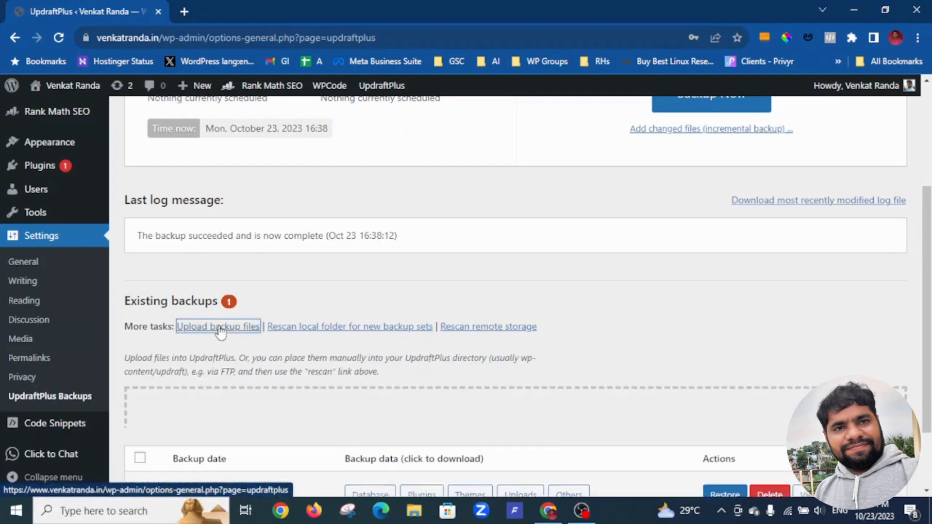
pyautogui.scroll(-4, 650, 296)
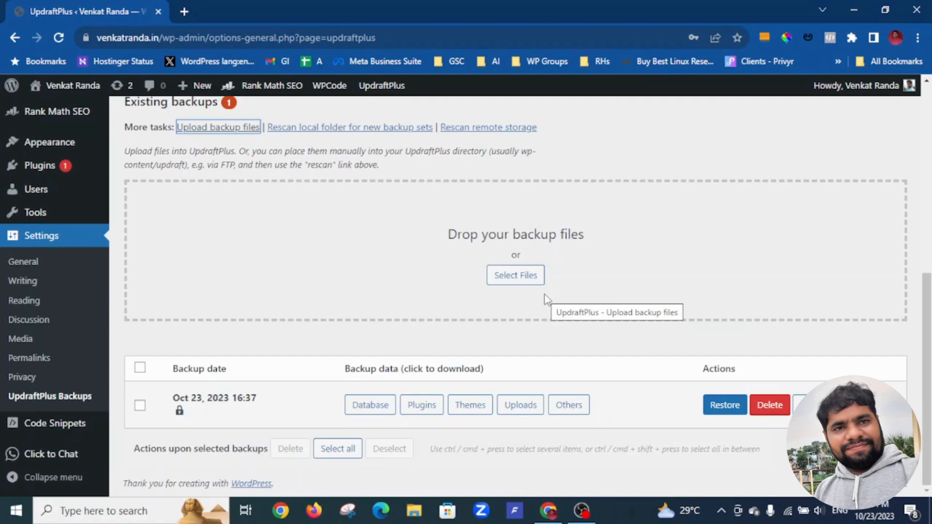
pyautogui.scroll(8, 740, 368)
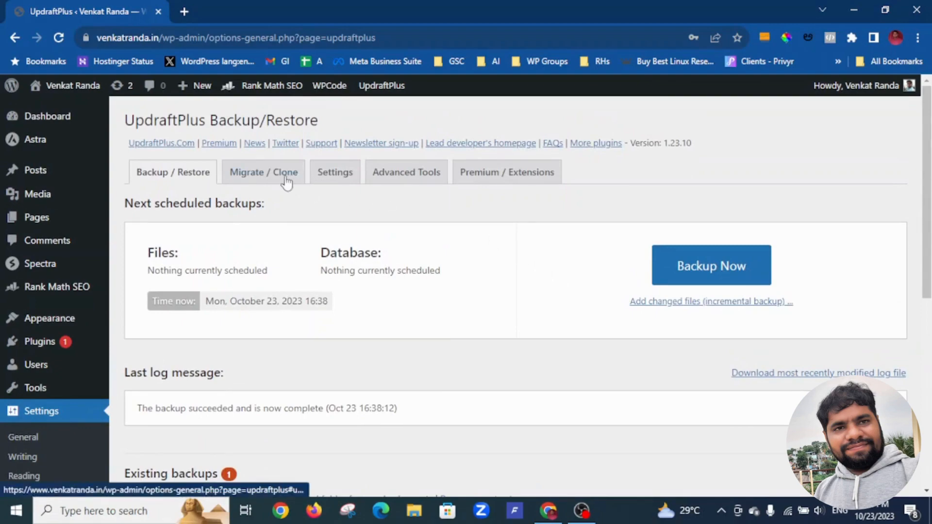
# Look through the plugin's Migrate / Clone options
pyautogui.click(269, 181)
pyautogui.scroll(-4, 583, 320)
pyautogui.scroll(4, 583, 320)
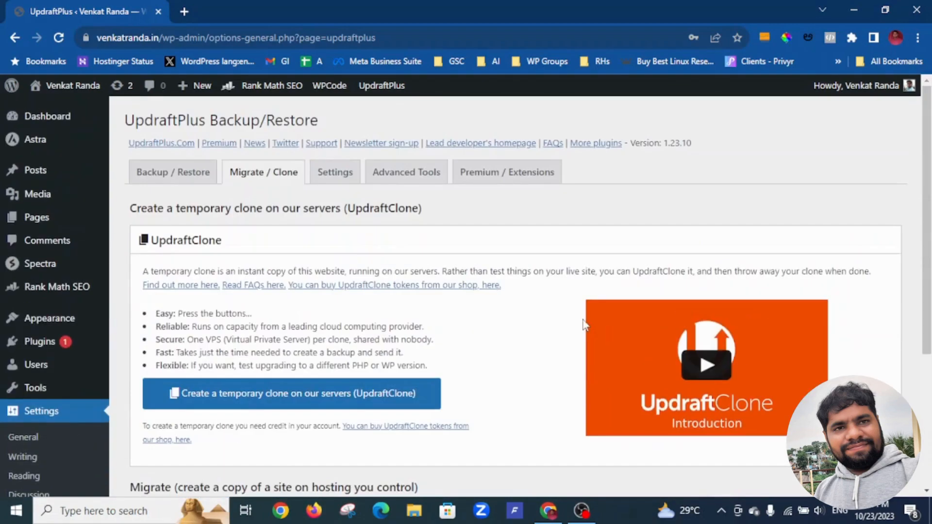
# Review the UpdraftPlus settings for backup schedules, remote storage destinations and file exclusion rules
pyautogui.click(345, 173)
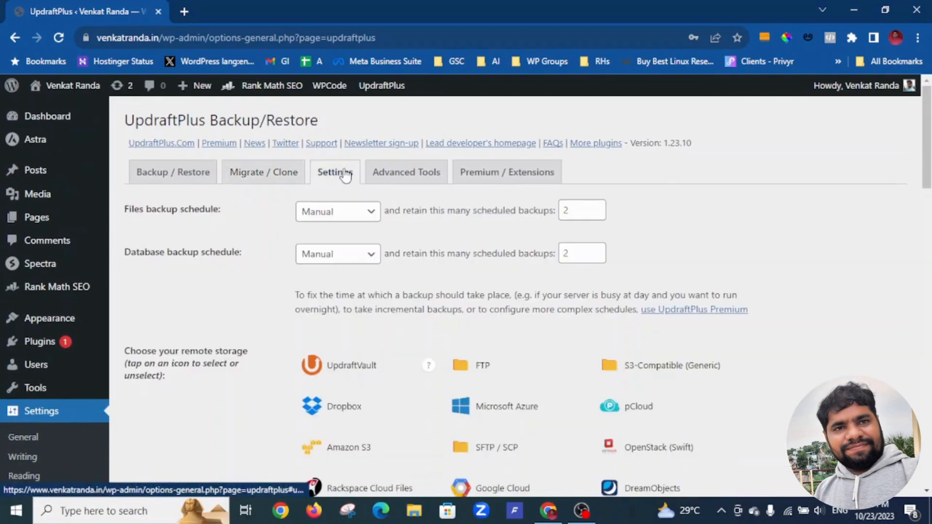
pyautogui.scroll(-2, 819, 308)
pyautogui.scroll(-18, 819, 309)
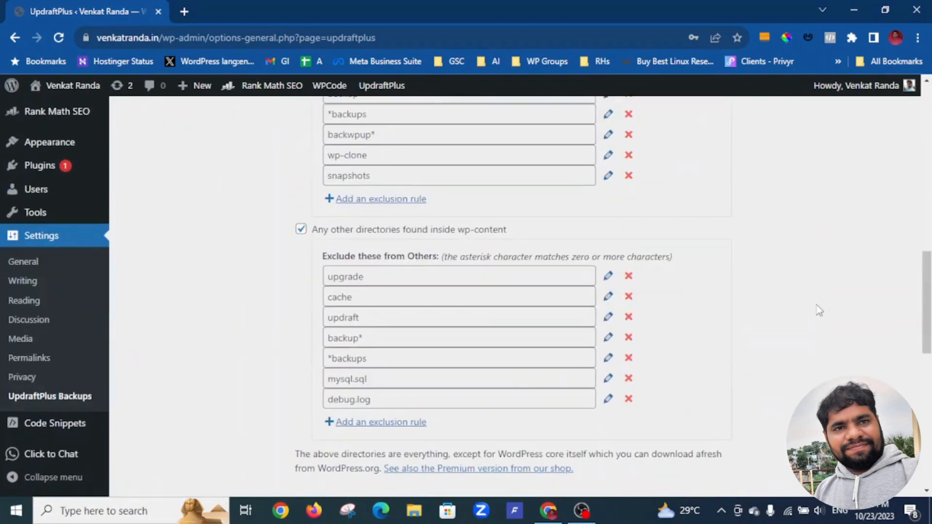
pyautogui.scroll(20, 819, 311)
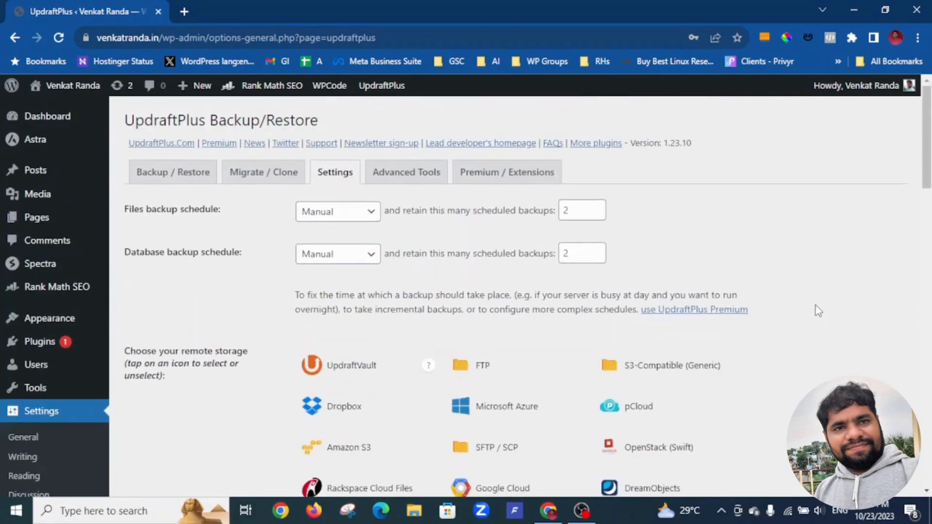
pyautogui.scroll(-3, 819, 311)
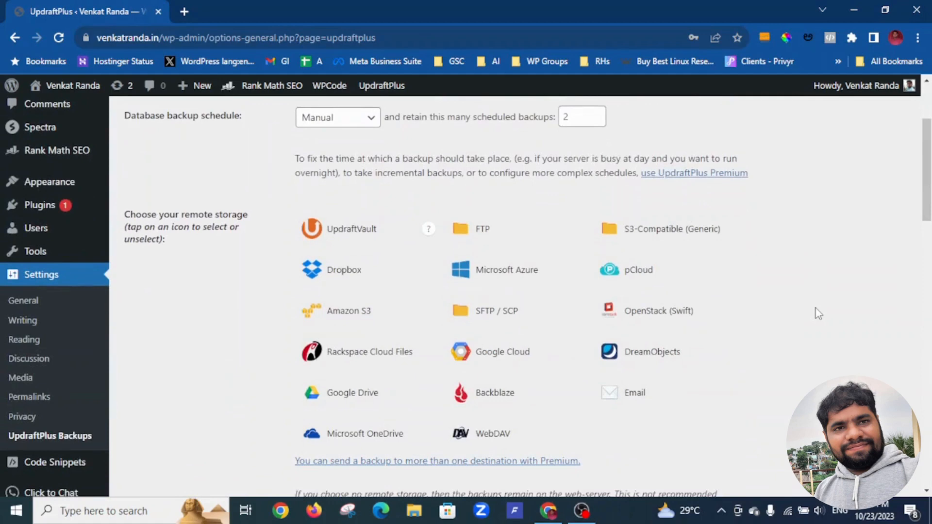
pyautogui.scroll(-2, 819, 313)
pyautogui.scroll(5, 819, 313)
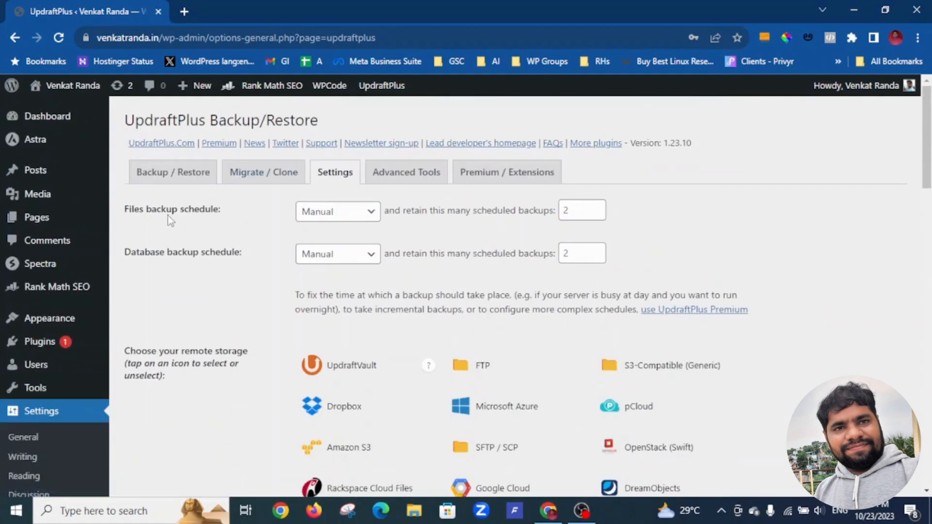
# Set both the files backup schedule and the database backup schedule to Daily
pyautogui.click(325, 213)
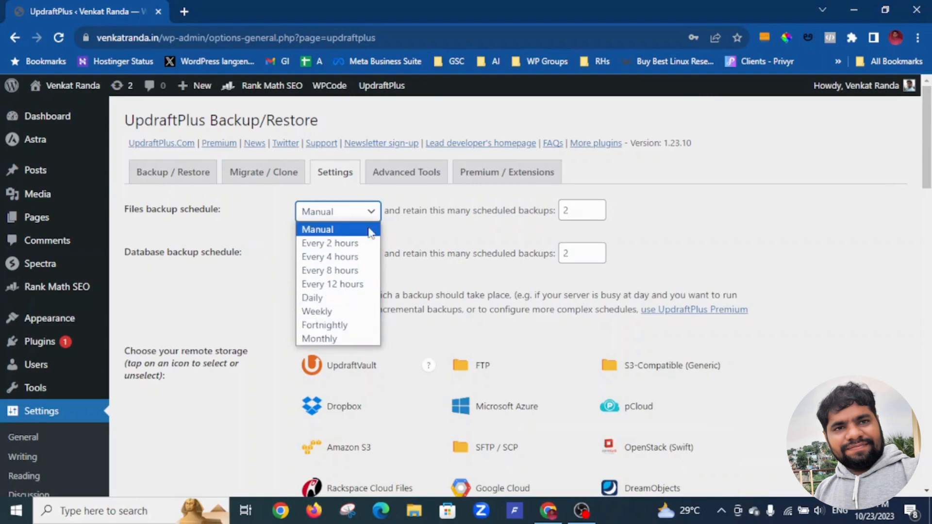
pyautogui.click(328, 300)
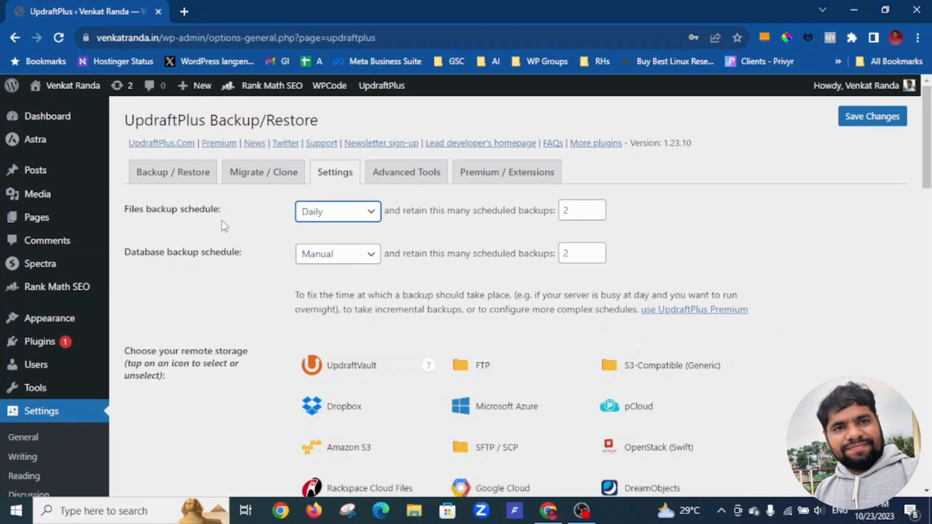
pyautogui.click(319, 255)
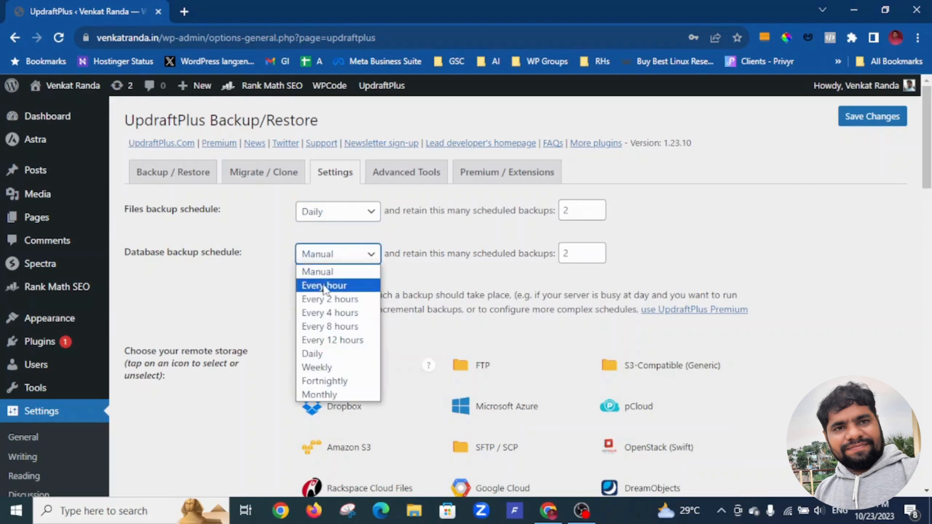
pyautogui.click(315, 353)
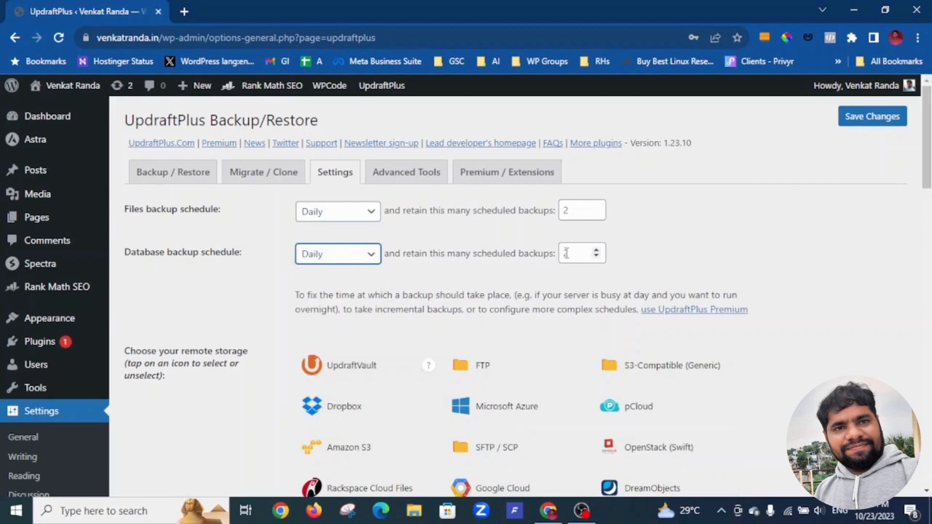
pyautogui.scroll(-4, 690, 248)
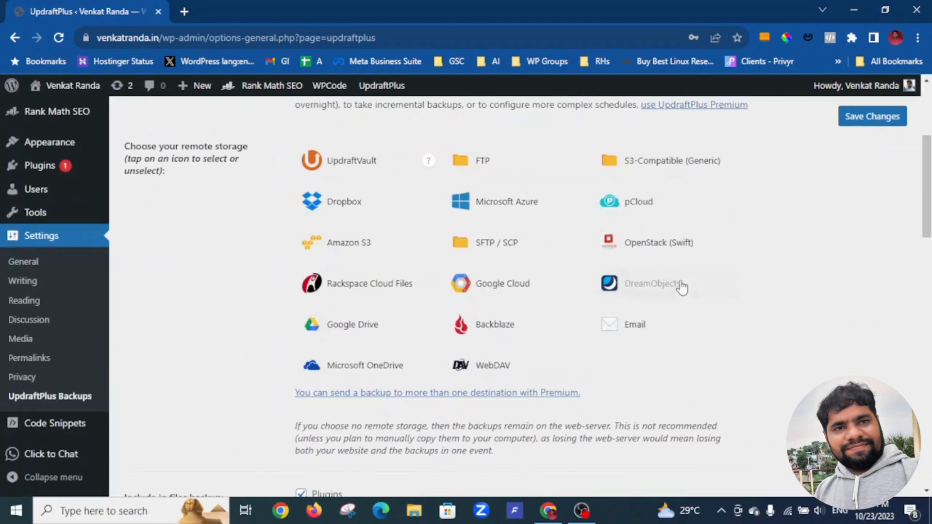
# Select Google Drive as the remote storage and review its folder, authentication and file inclusion settings
pyautogui.click(358, 334)
pyautogui.scroll(-3, 416, 331)
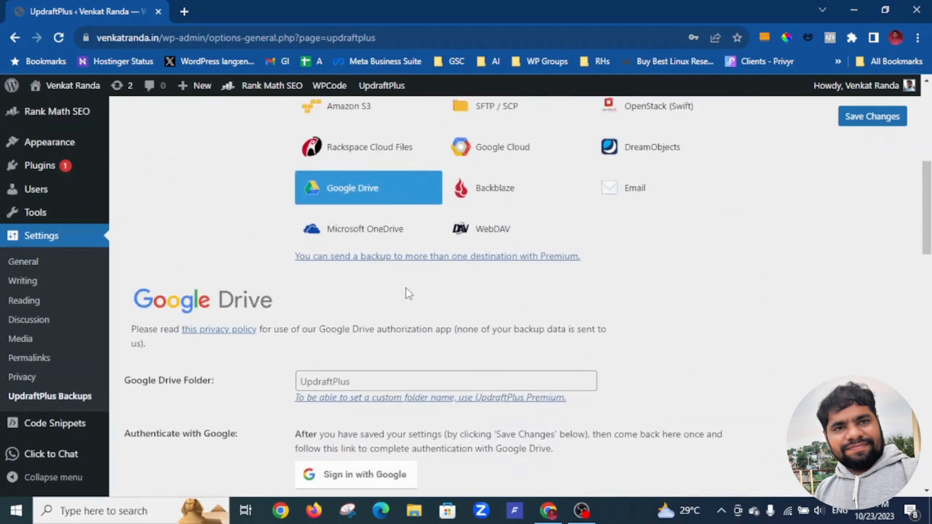
pyautogui.scroll(-3, 656, 303)
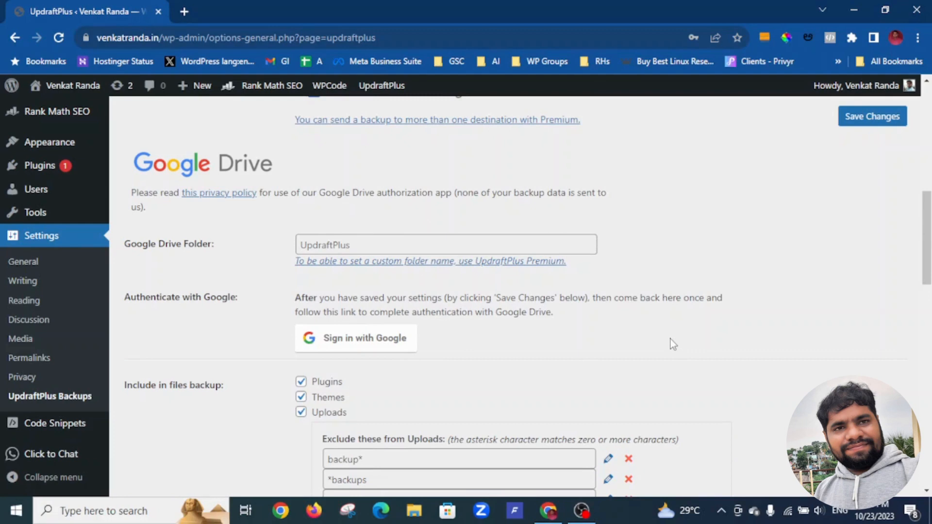
pyautogui.scroll(4, 671, 339)
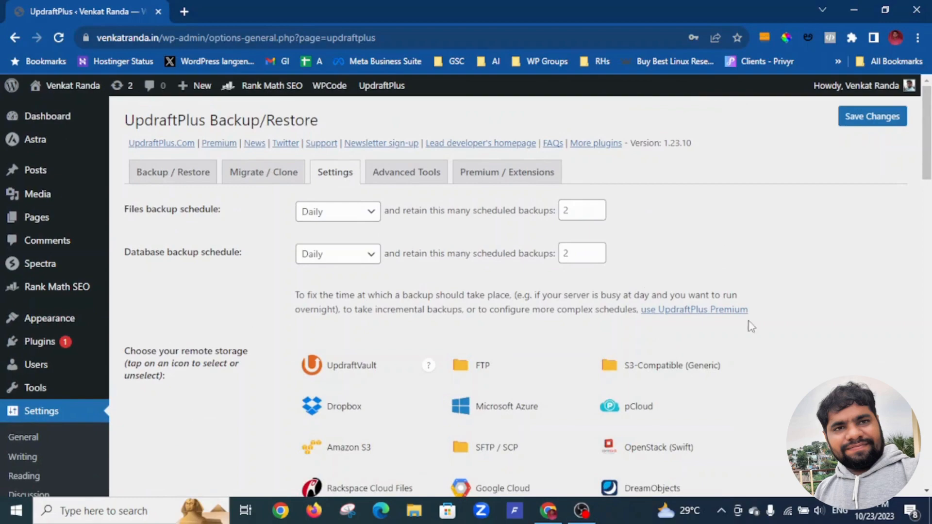
pyautogui.scroll(-15, 658, 387)
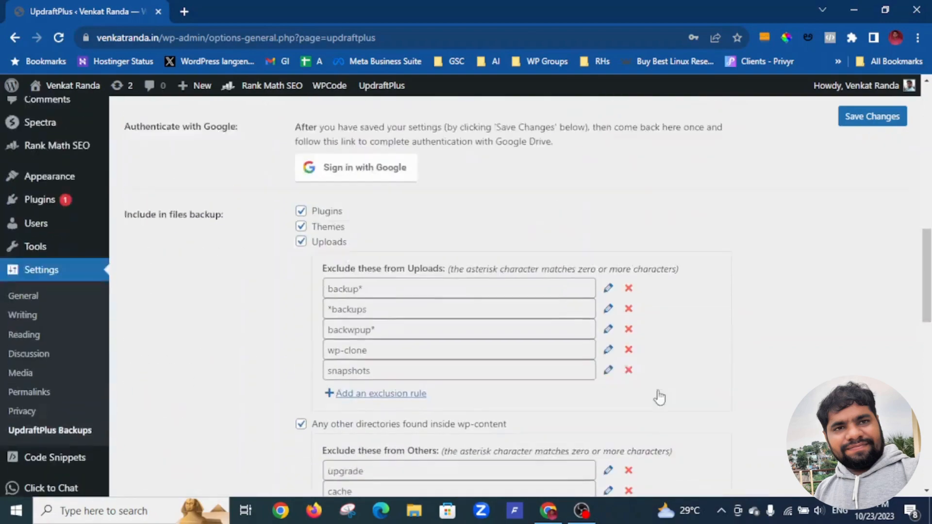
# Return to the Backup / Restore page and examine the existing backup set, its restore options and the last log message
pyautogui.scroll(20, 652, 391)
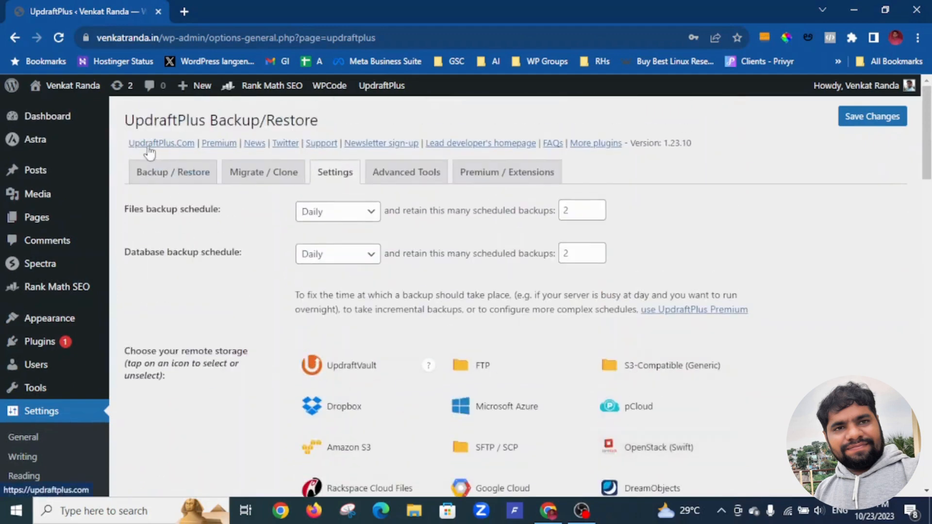
pyautogui.click(186, 178)
pyautogui.scroll(-8, 437, 295)
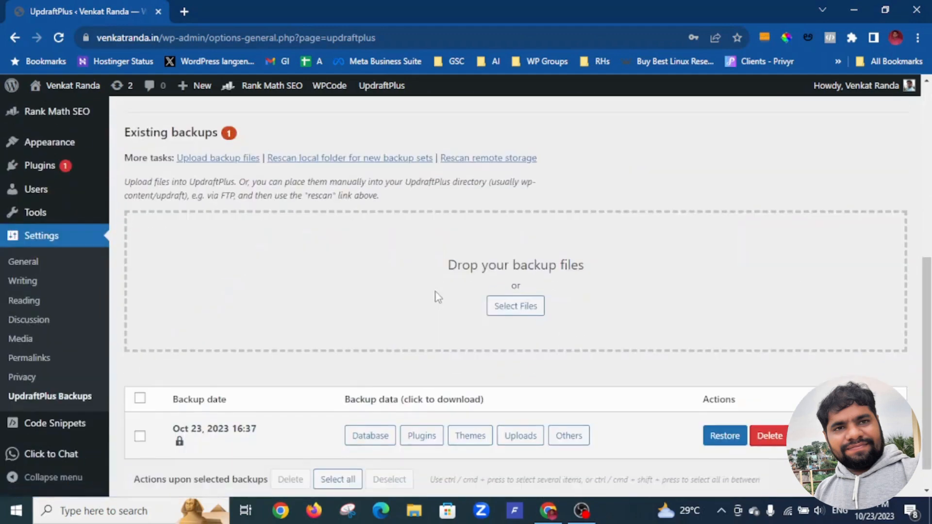
pyautogui.scroll(3, 447, 292)
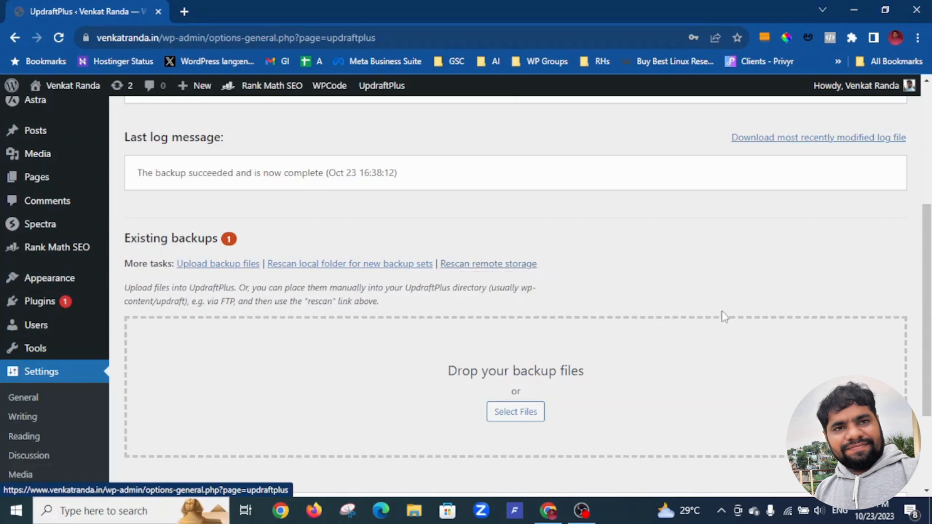
pyautogui.scroll(-3, 724, 316)
pyautogui.scroll(8, 515, 292)
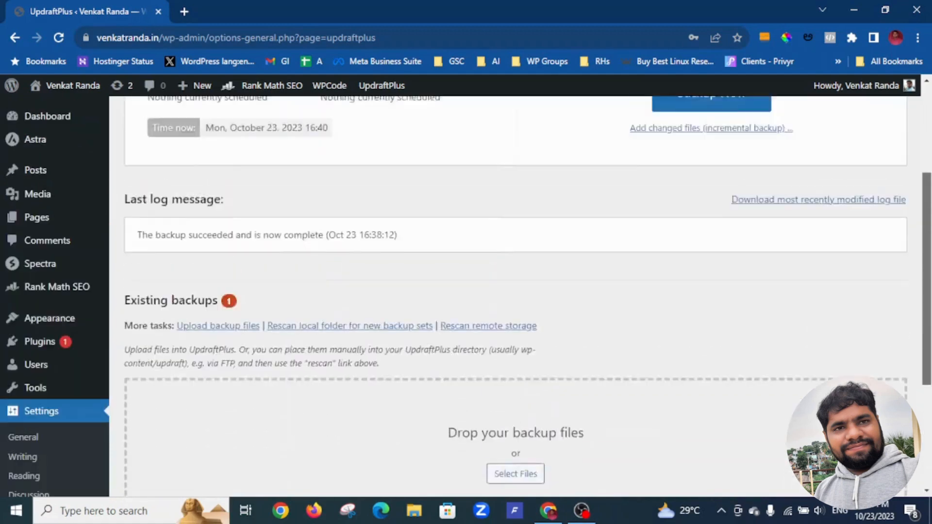